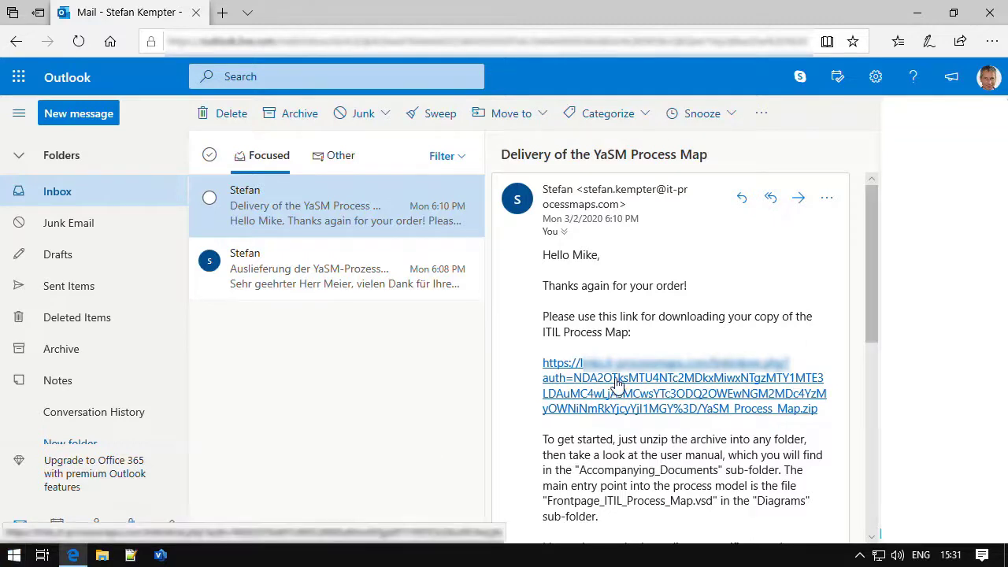
Download YaSM_Process_Map.zip from the link in the delivery e-mail to the Desktop and open its containing folder
click(617, 384)
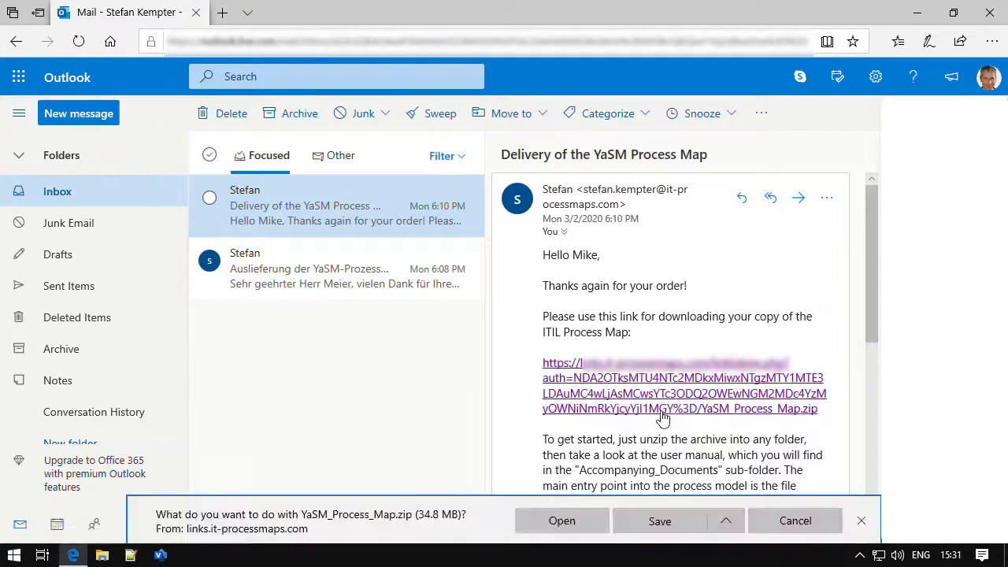
click(726, 521)
click(670, 493)
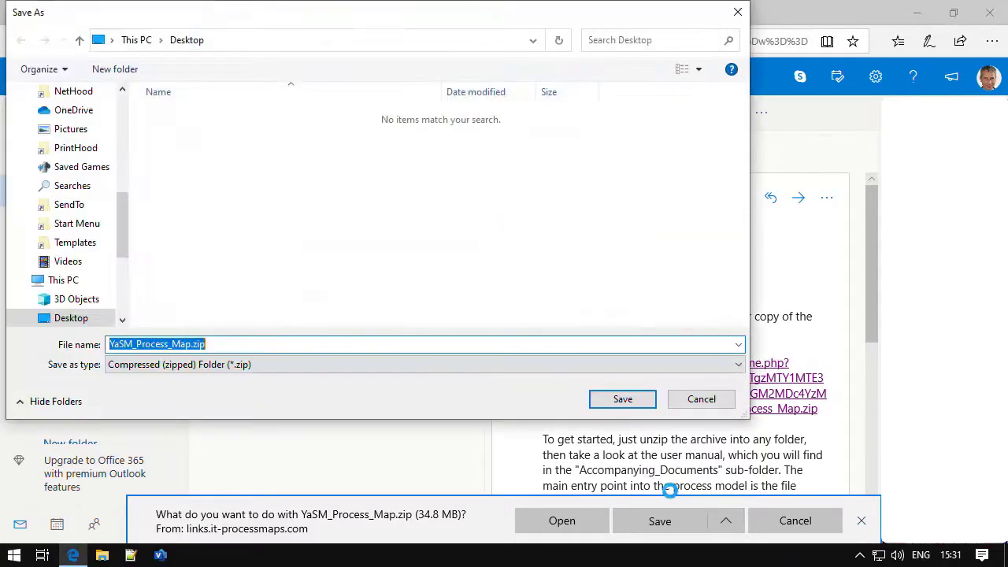
click(620, 409)
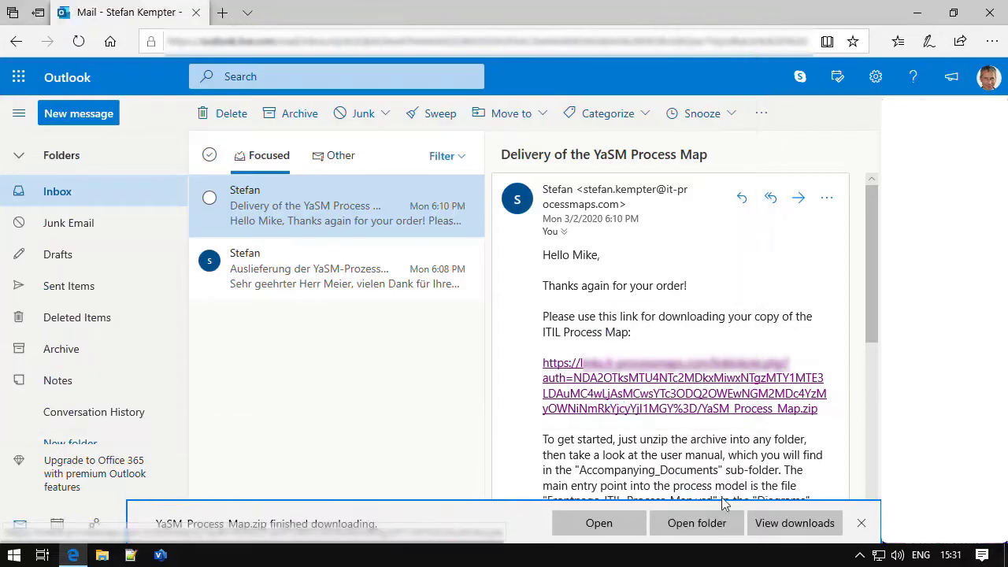
click(740, 514)
click(860, 523)
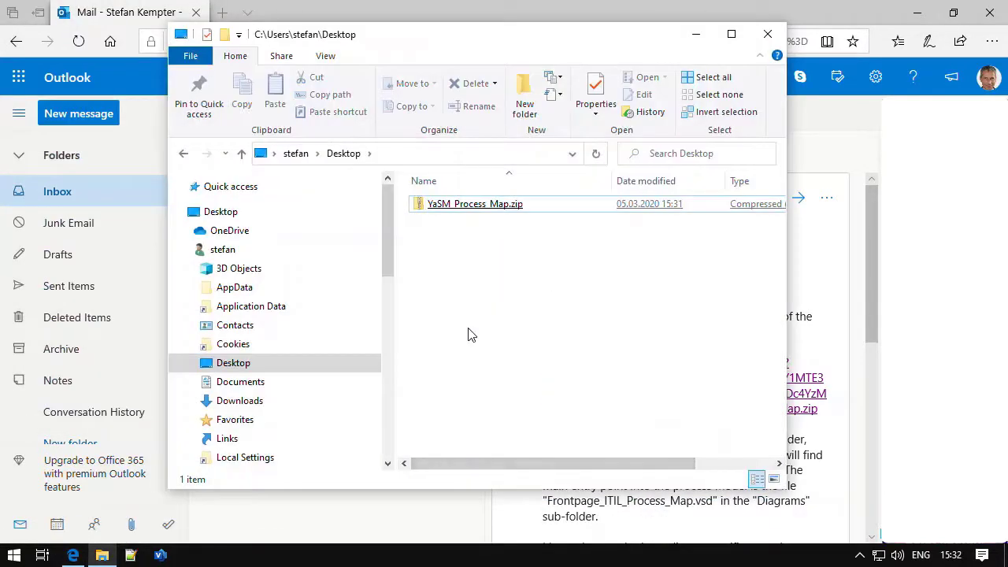
Extract YaSM_Process_Map.zip into a YaSM_Process_Map folder on the Desktop
right_click(463, 208)
click(513, 243)
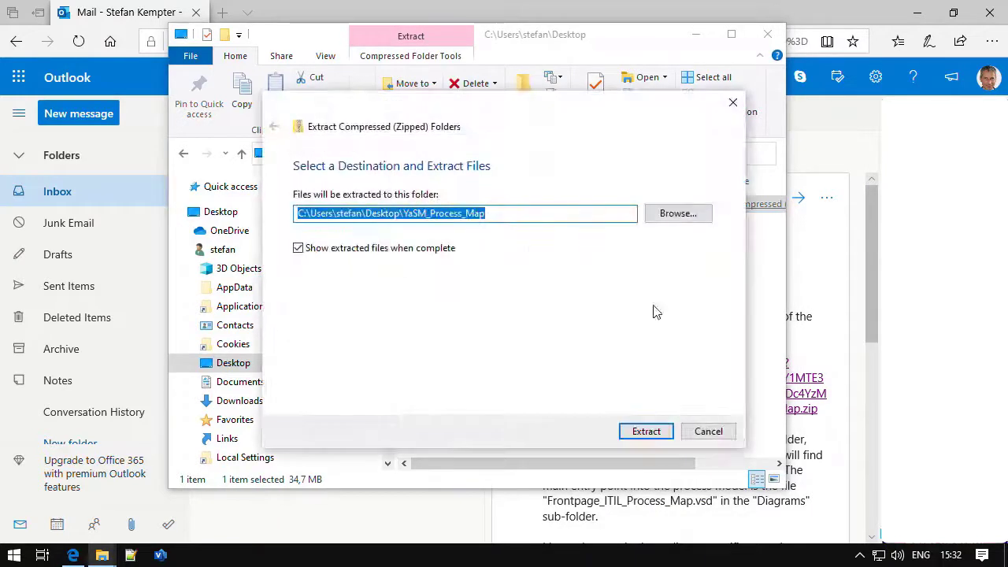
click(648, 437)
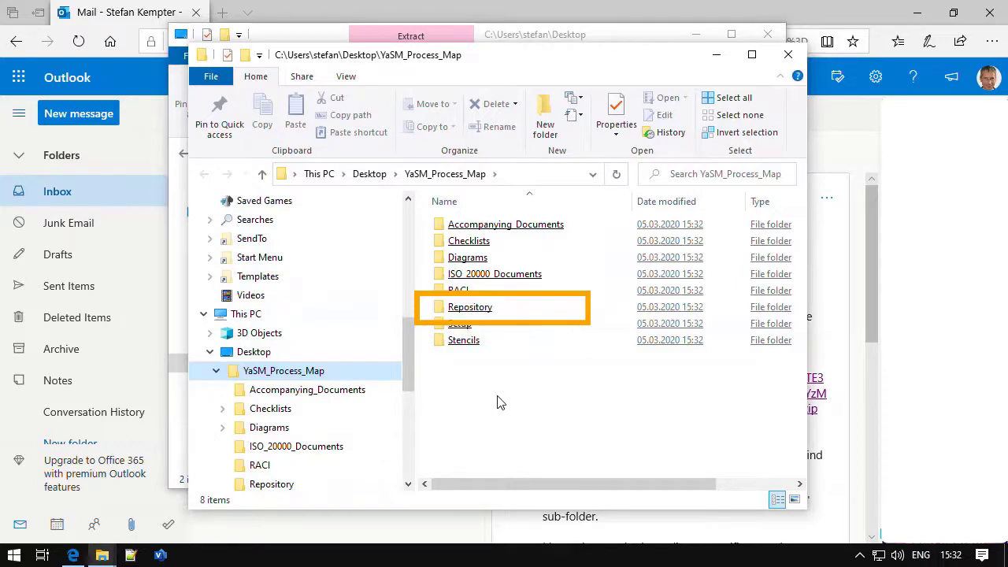
Duplicate the extracted YaSM_Process_Map folder on the Desktop
drag(407, 357, 401, 244)
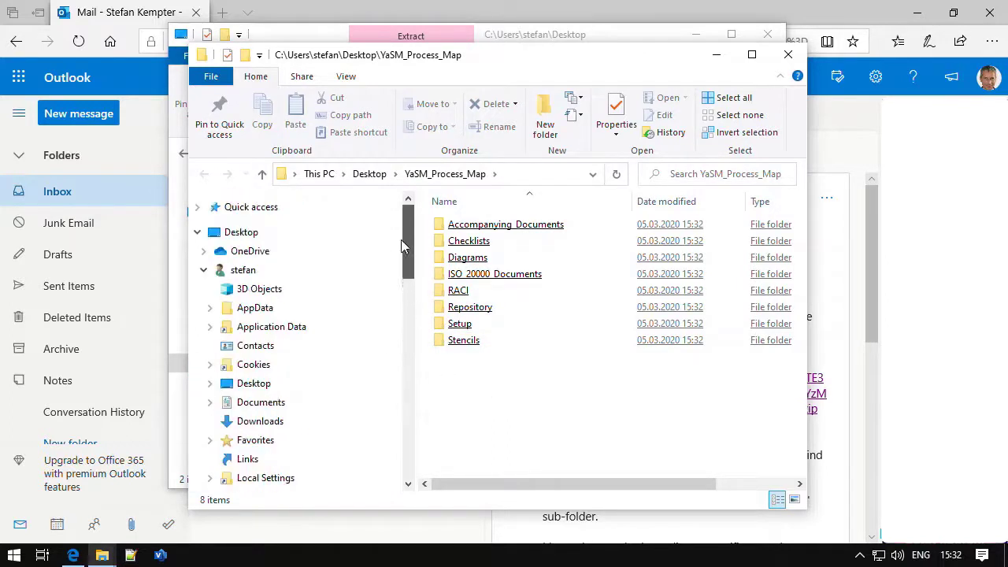
click(268, 383)
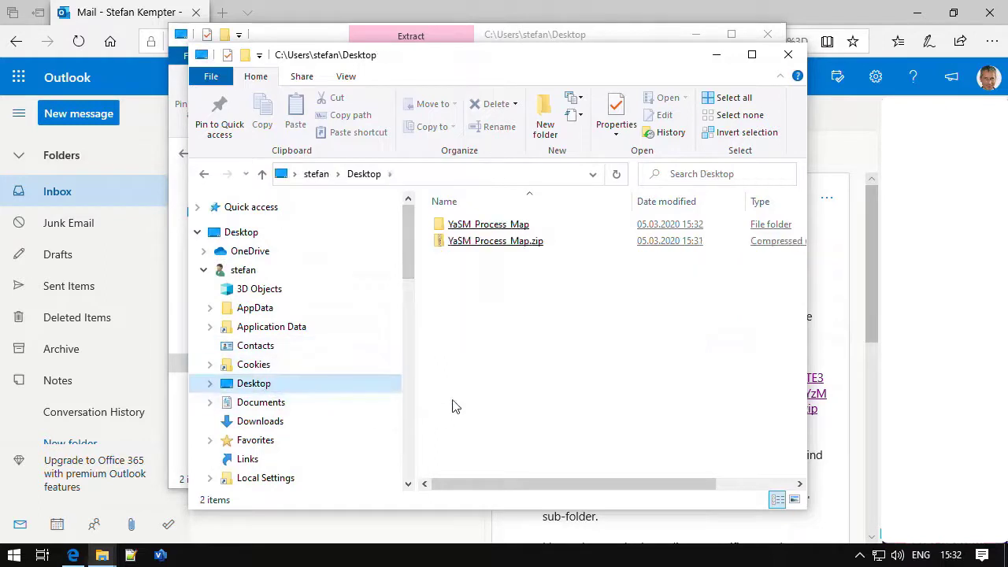
right_click(489, 225)
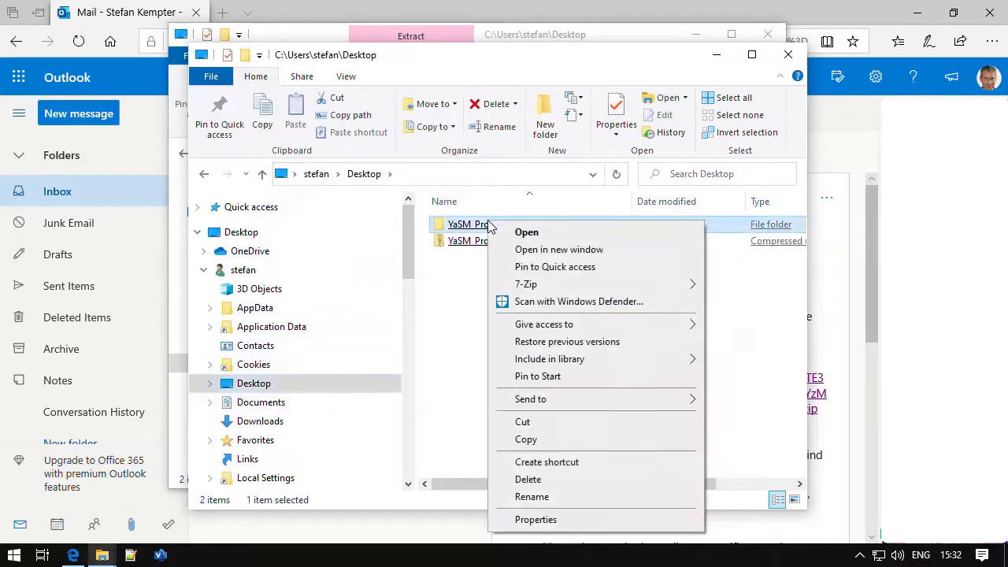
click(524, 441)
right_click(472, 351)
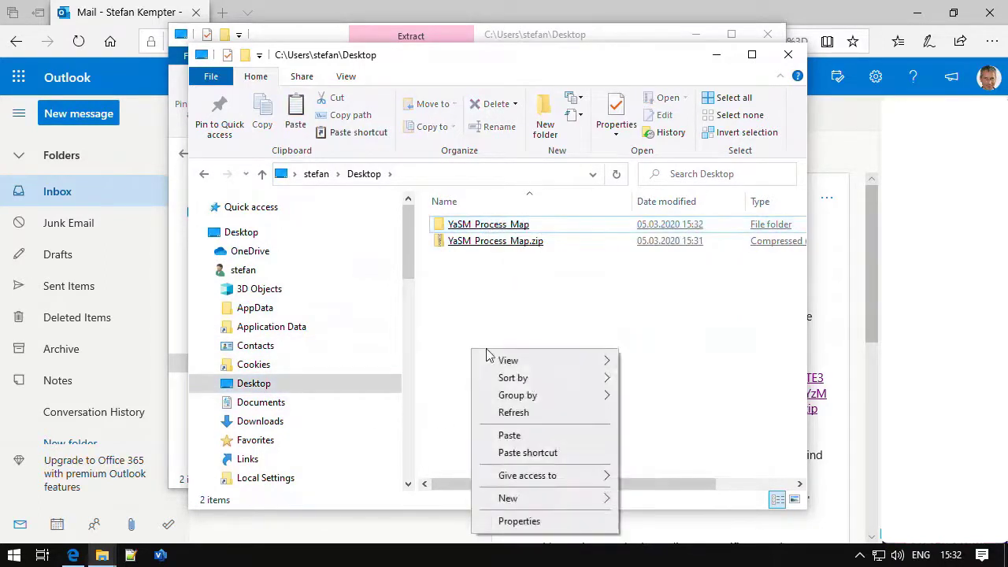
click(509, 436)
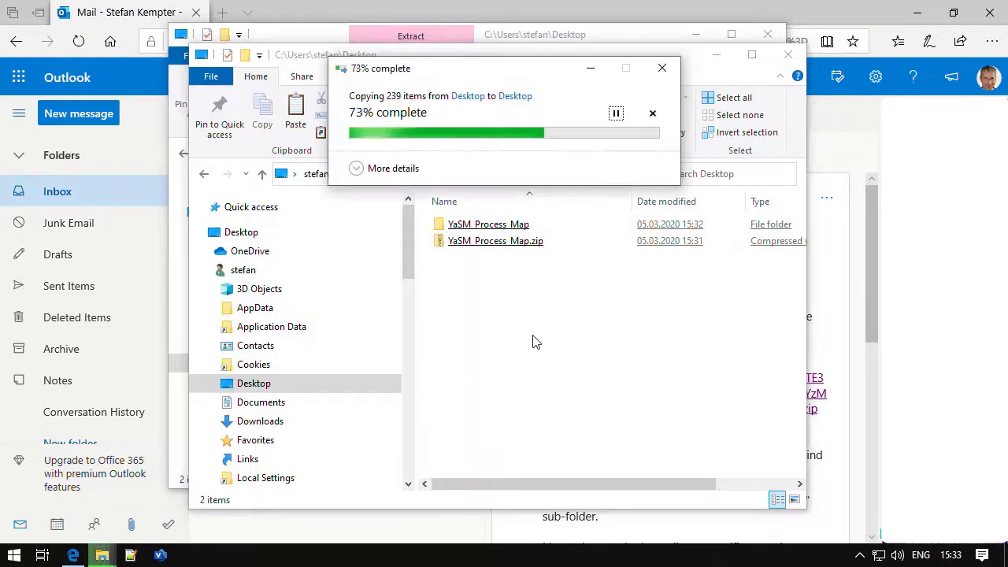
Rename the copied folder as YaSM_Process_Map - Backup
key(F2)
key(End)
key(BackSpace)
key(BackSpace)
key(BackSpace)
key(BackSpace)
text(Backup)
key(Return)
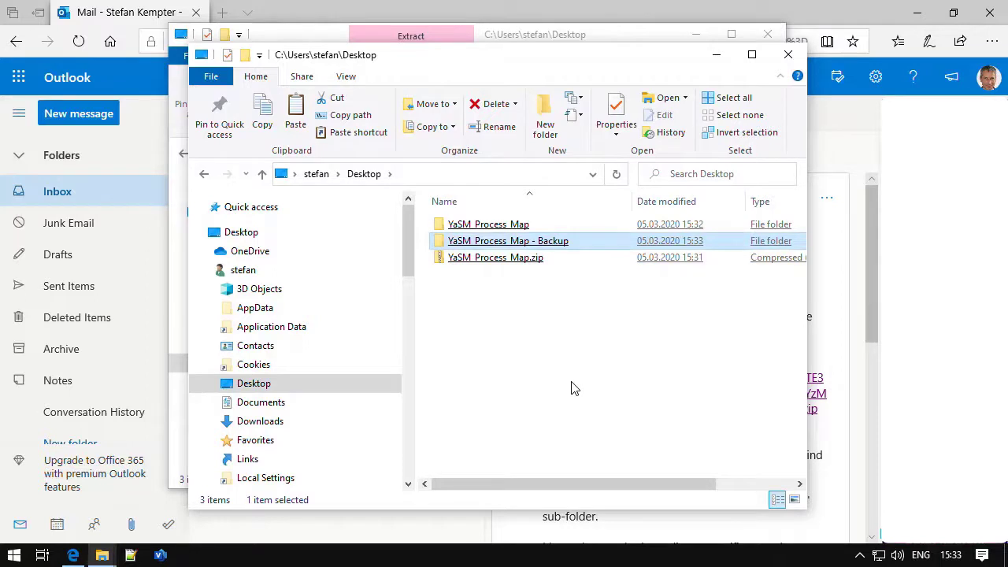
Open Frontpage_YaSM_Process_Map.vsd from the Diagrams folder of the original YaSM_Process_Map folder
double_click(518, 225)
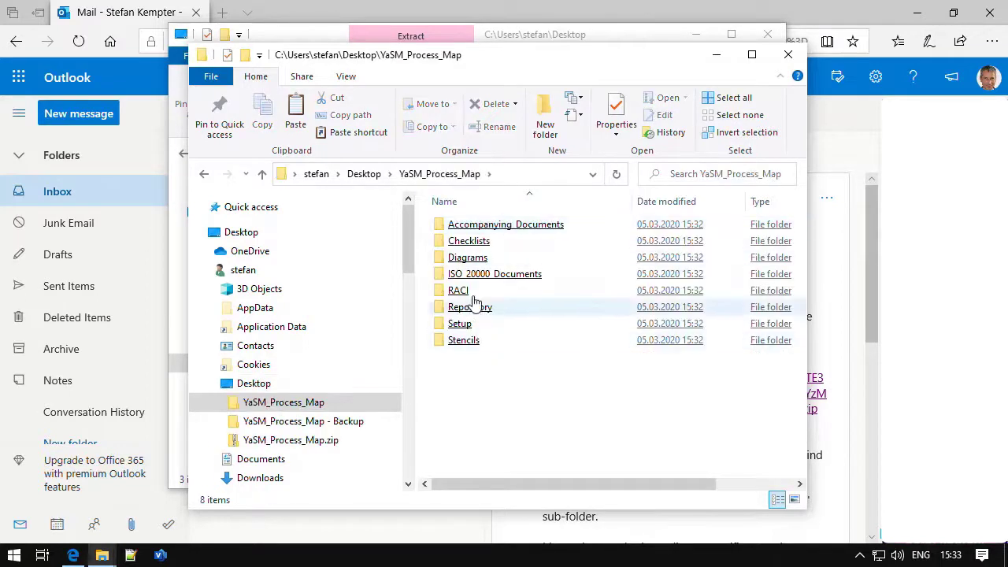
double_click(467, 257)
click(477, 331)
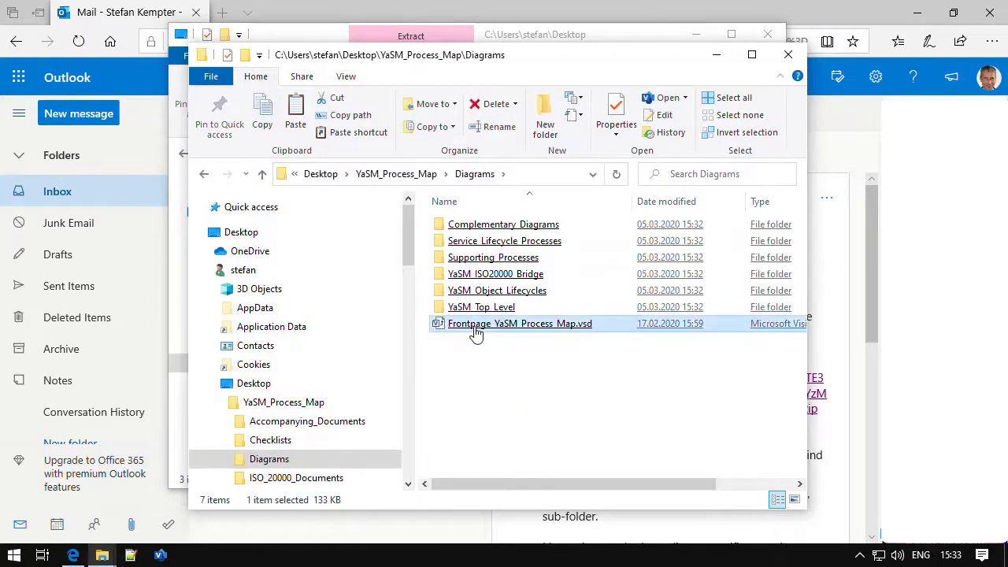
double_click(475, 331)
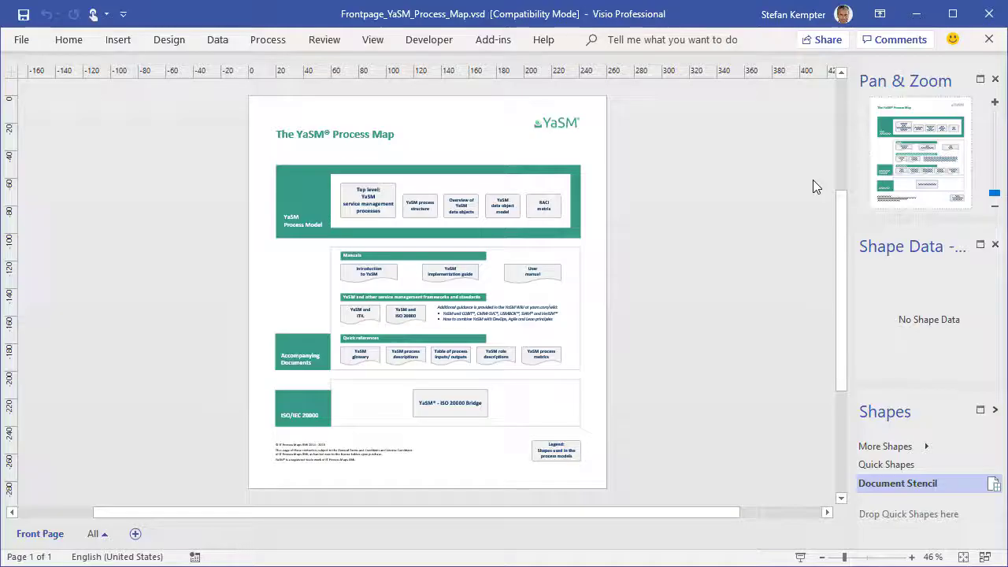
Follow the hyperlink of the "Top level: YaSM service management processes" shape on the front page
drag(873, 98, 945, 161)
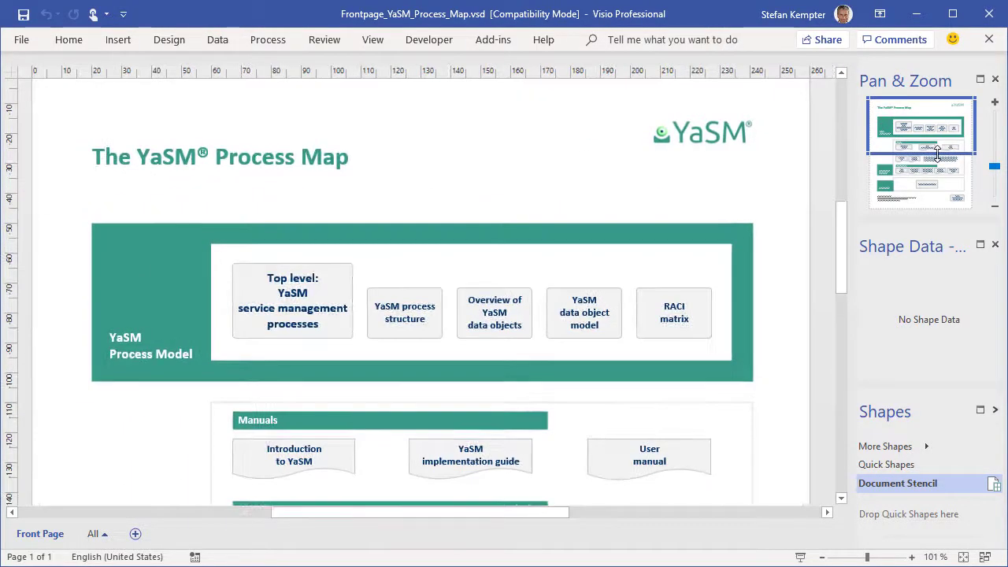
right_click(317, 300)
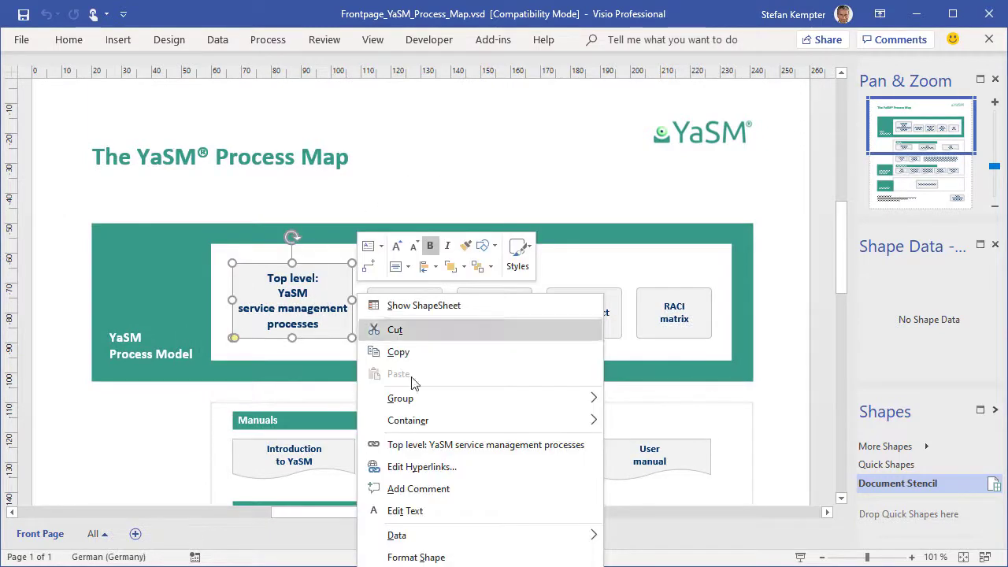
click(410, 449)
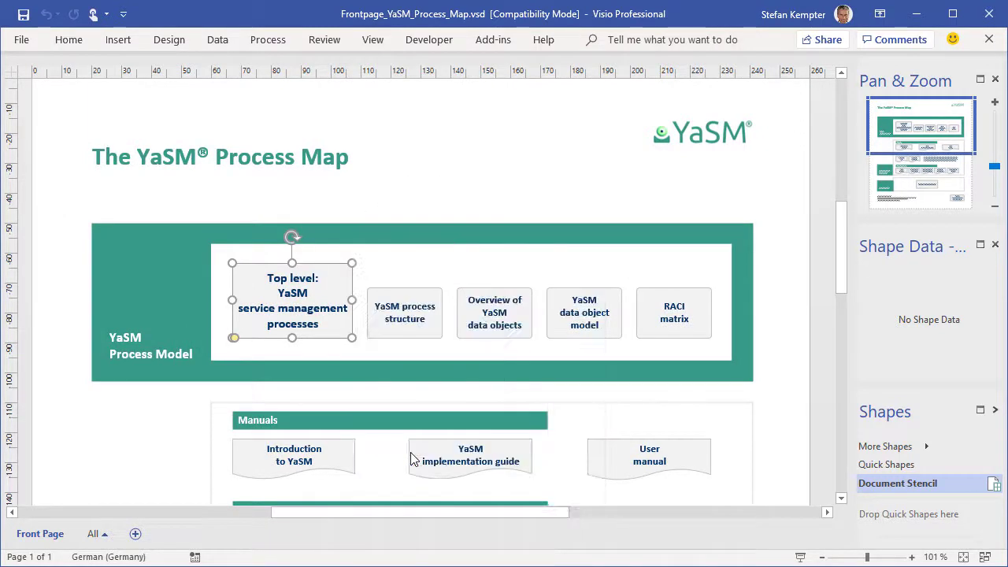
Open the overview diagram linked to the "Operate the services" process in the top-level diagram
ctrl+scroll(475, 214, up, 5)
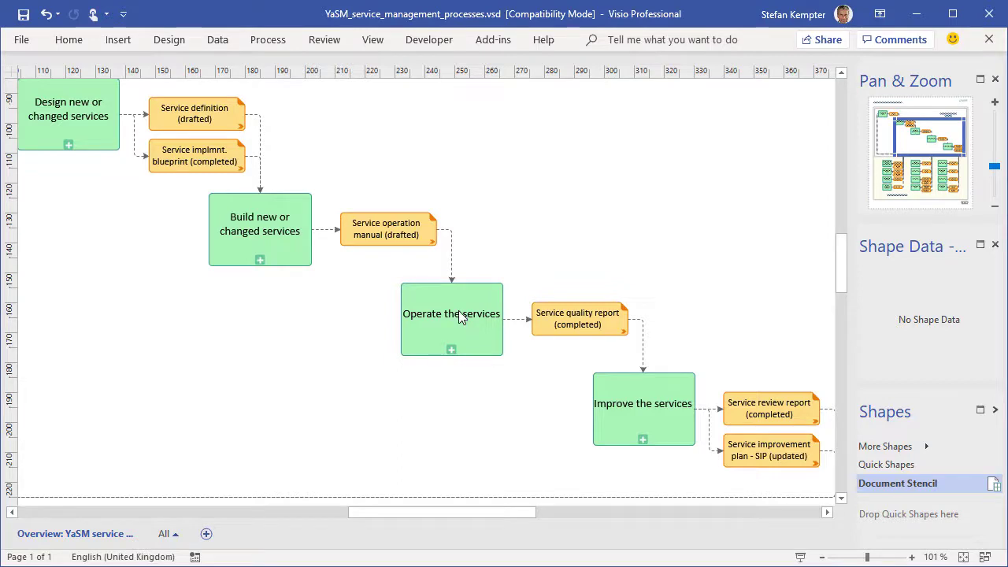
ctrl+click(461, 316)
right_click(458, 312)
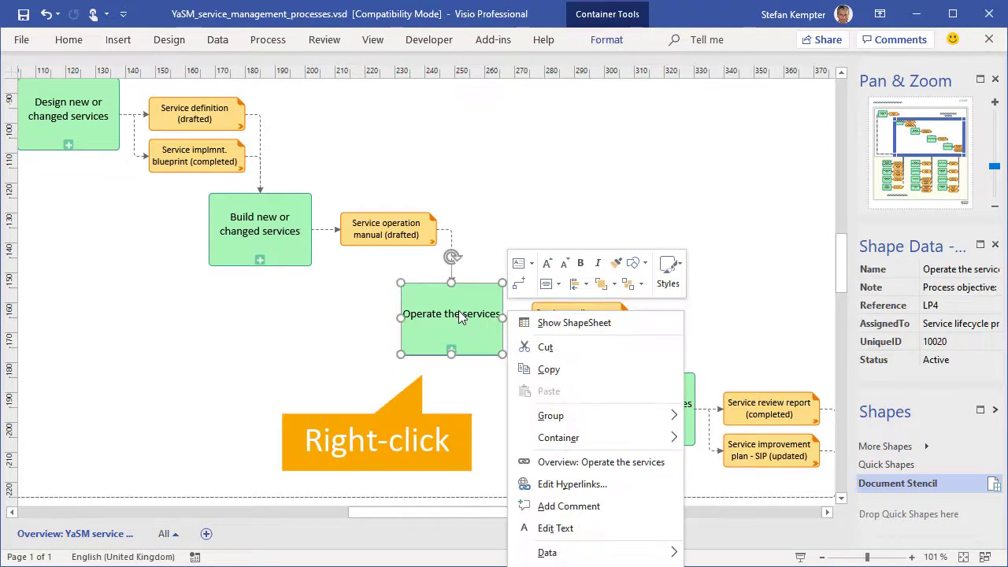
click(557, 463)
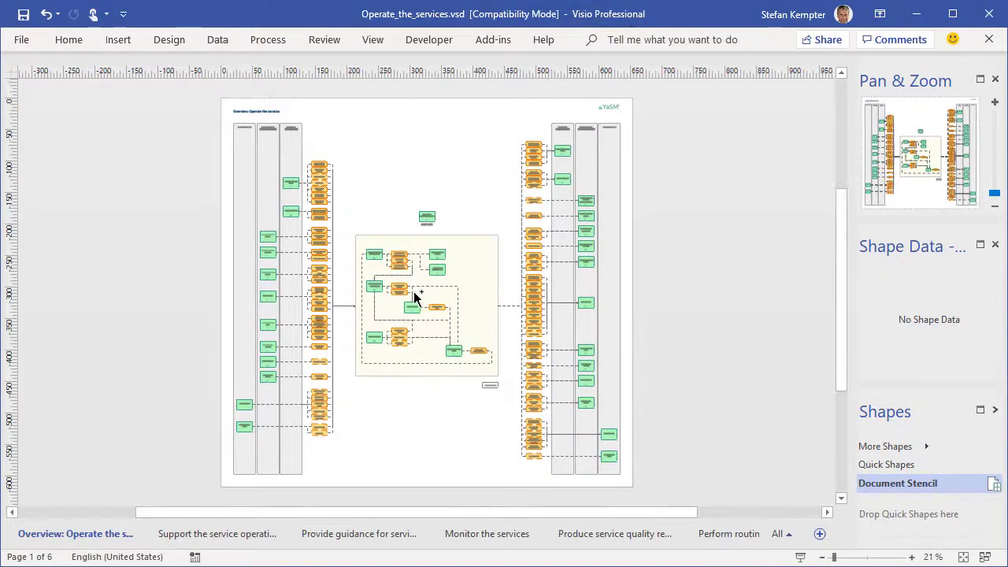
Open the "Resolve incidents and service requests" diagram from the "Operate the services" overview
scroll(414, 291, up, 5)
scroll(416, 297, up, 3)
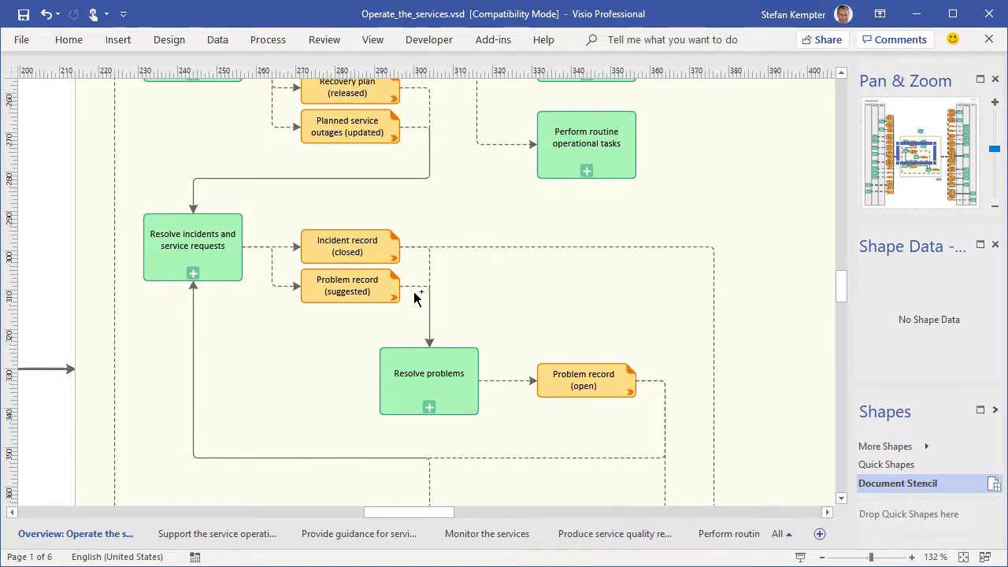
double_click(192, 252)
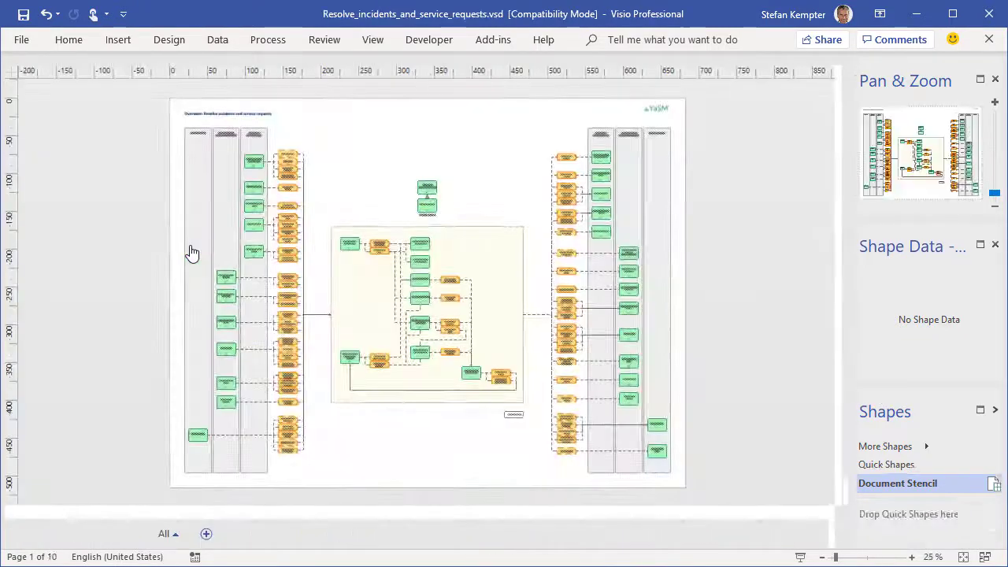
Open the "Resolve incidents in 1st level support" page from the incident and service request overview
scroll(424, 327, up, 5)
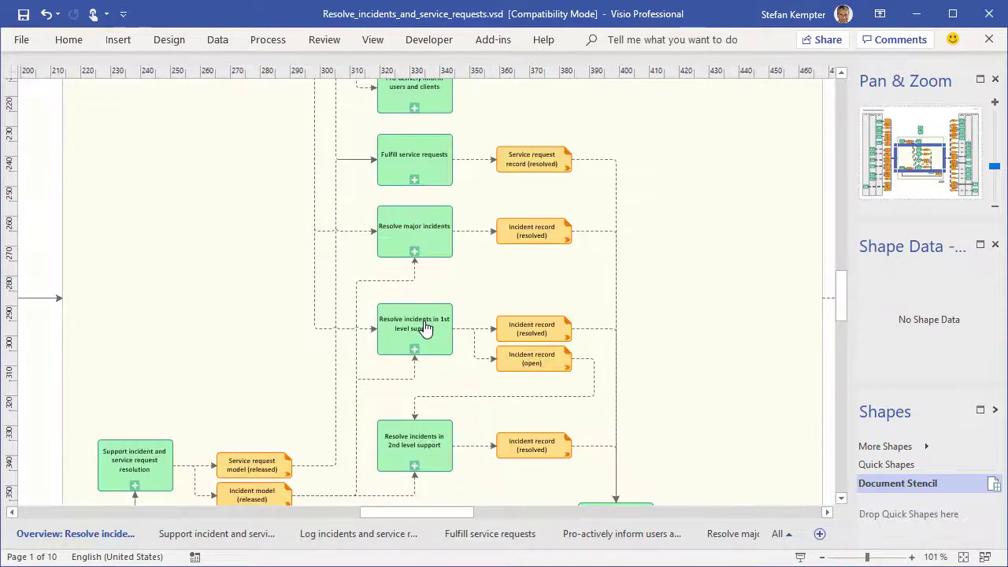
scroll(424, 327, up, 2)
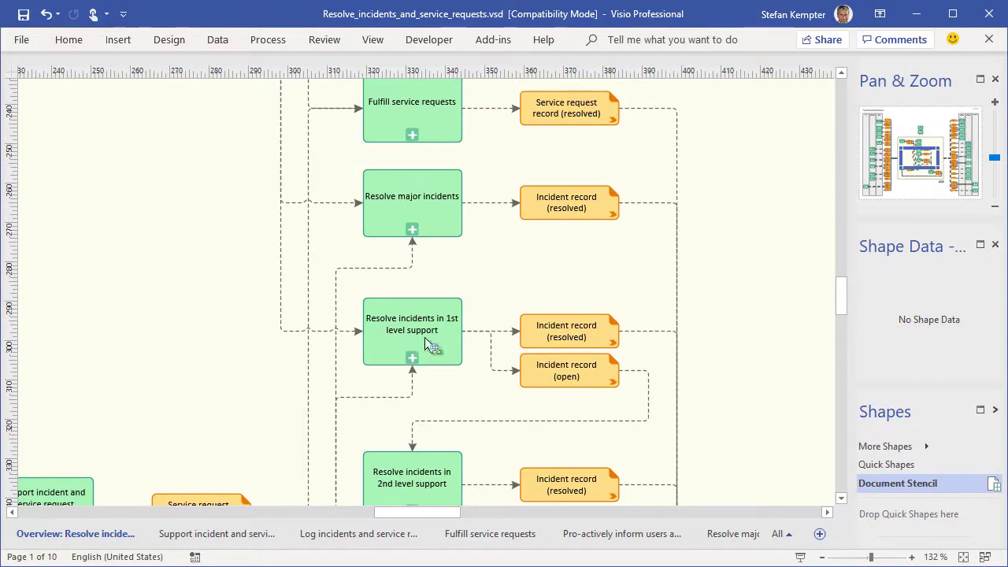
double_click(408, 331)
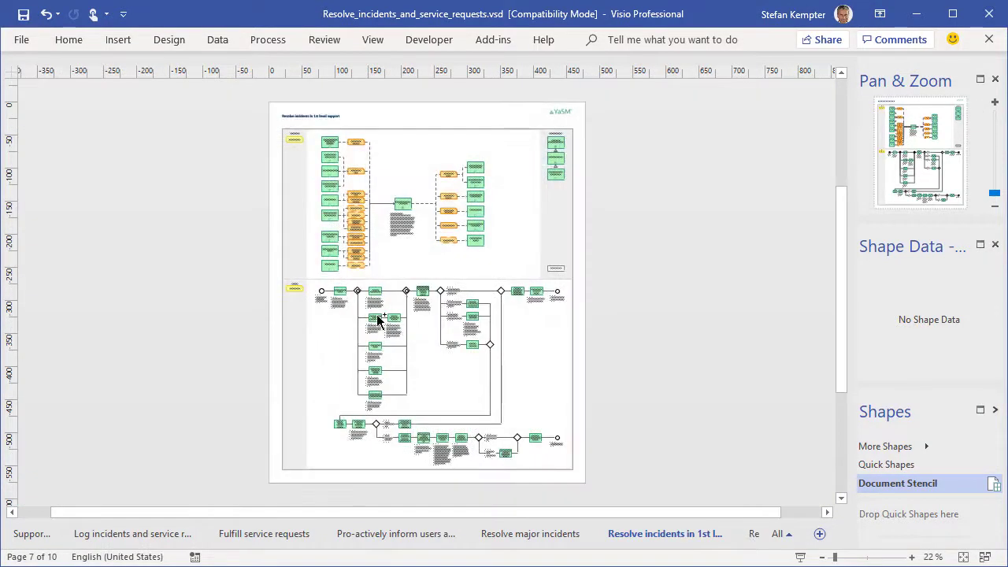
Open the checklist linked to the "Incident record (resolved)" object and review its definition and typical contents
scroll(377, 319, up, 6)
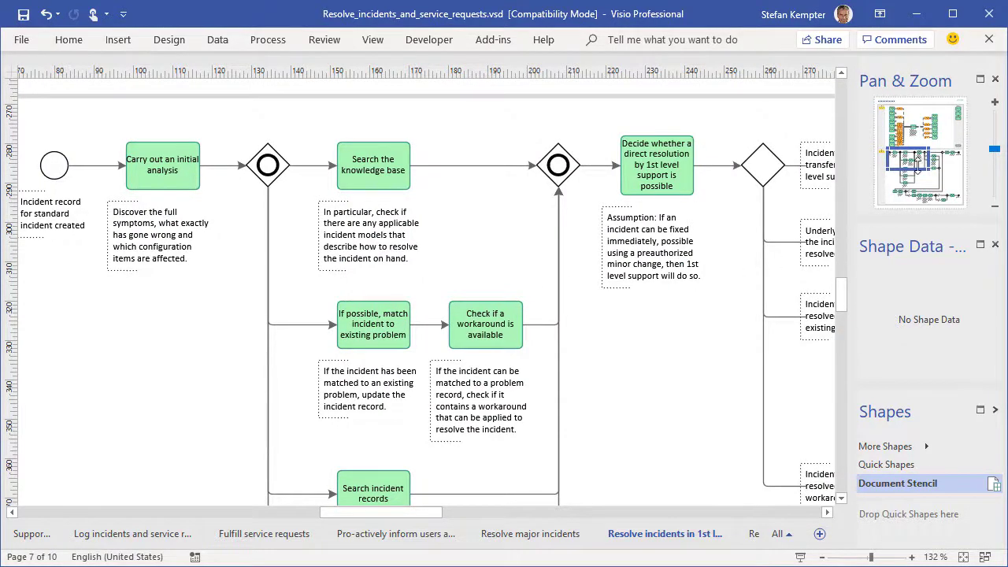
drag(908, 157, 925, 118)
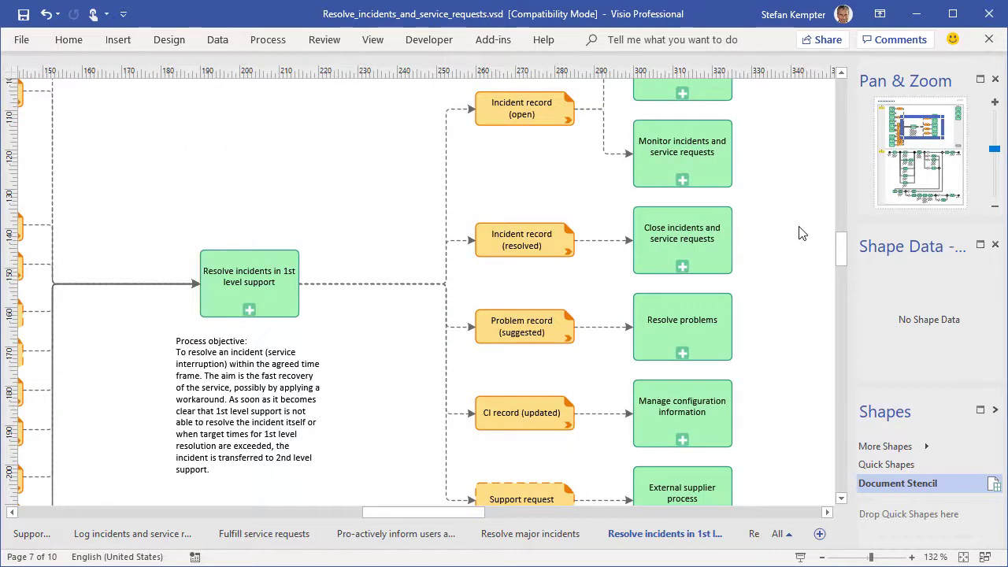
right_click(527, 243)
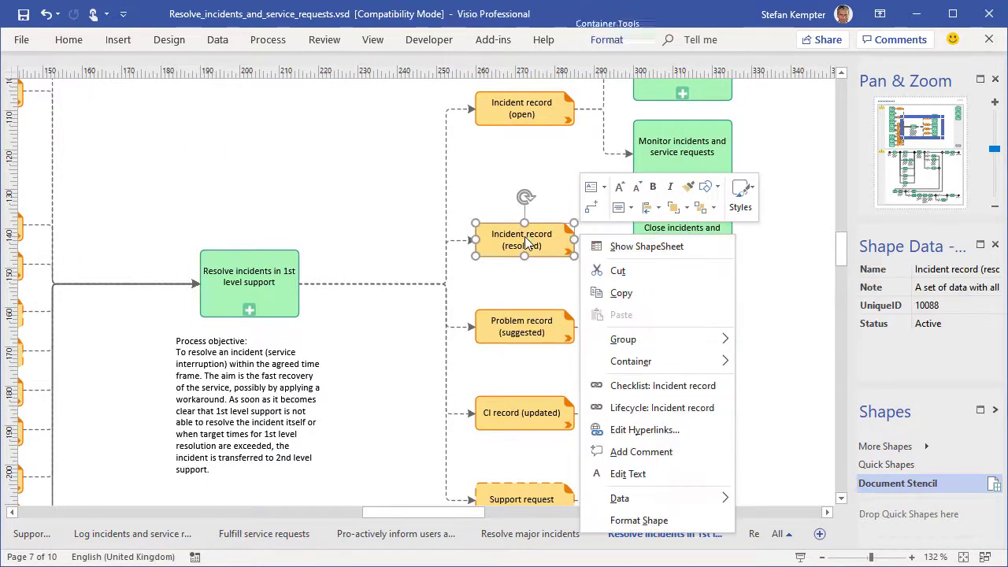
click(623, 389)
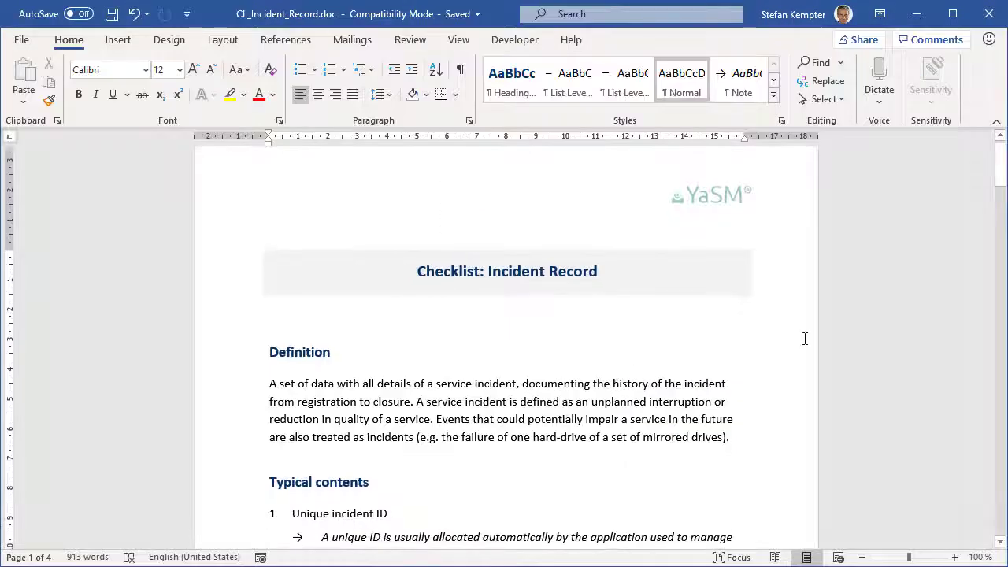
scroll(702, 267, down, 5)
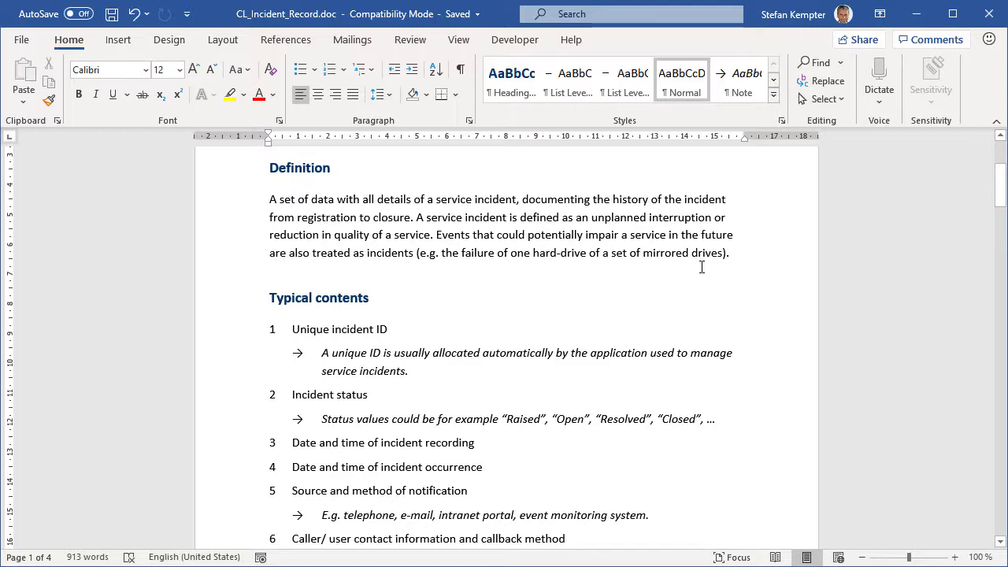
Switch to File Explorer and install the ITPM Visio Add-In from the Setup folder inside YaSM_Process_Map
key(alt+Tab)
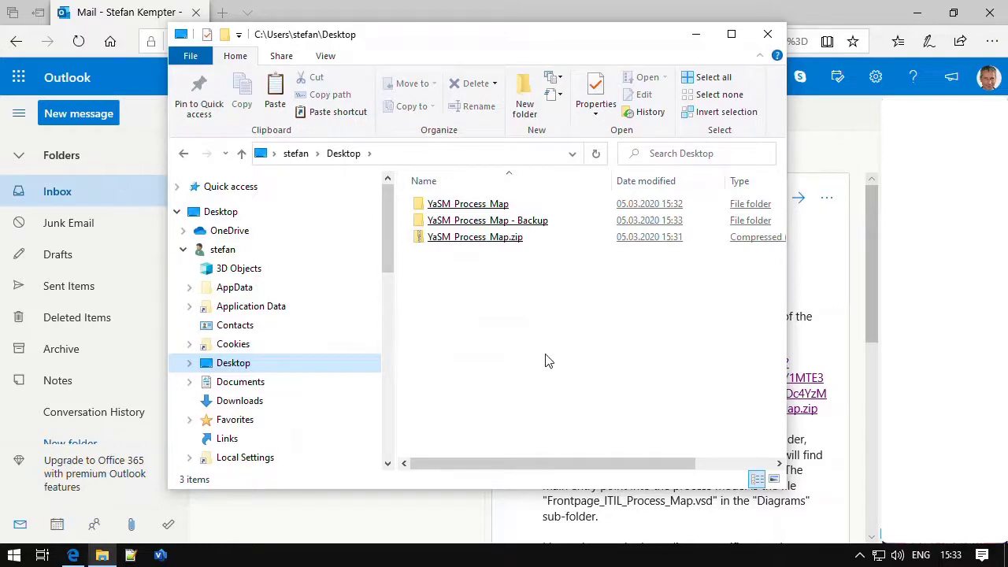
double_click(453, 206)
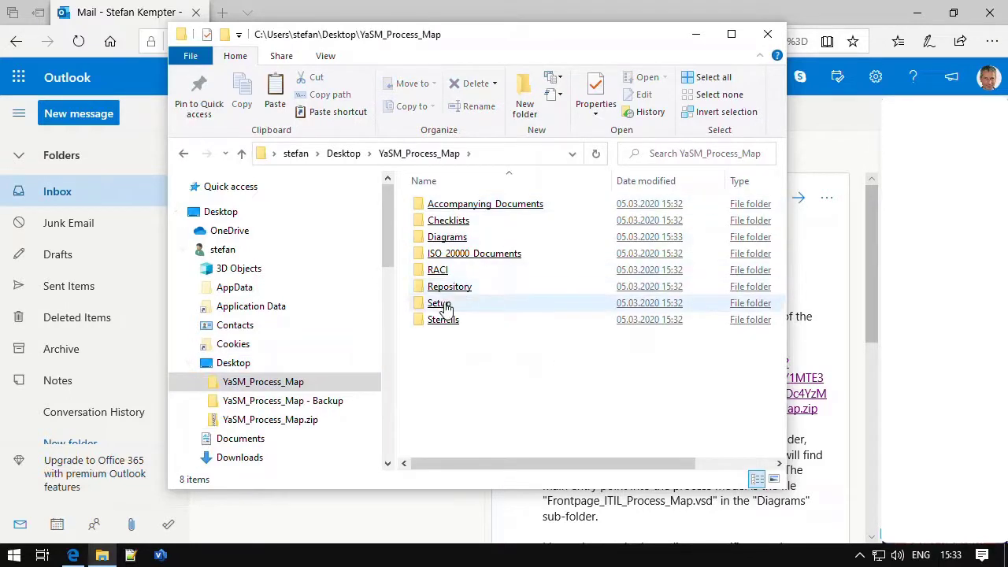
double_click(441, 303)
double_click(445, 272)
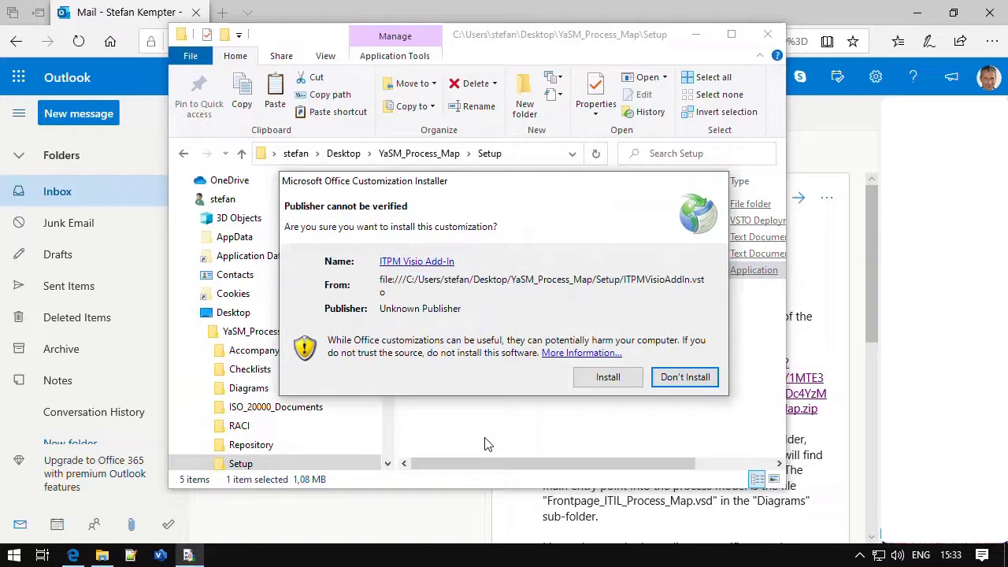
click(607, 381)
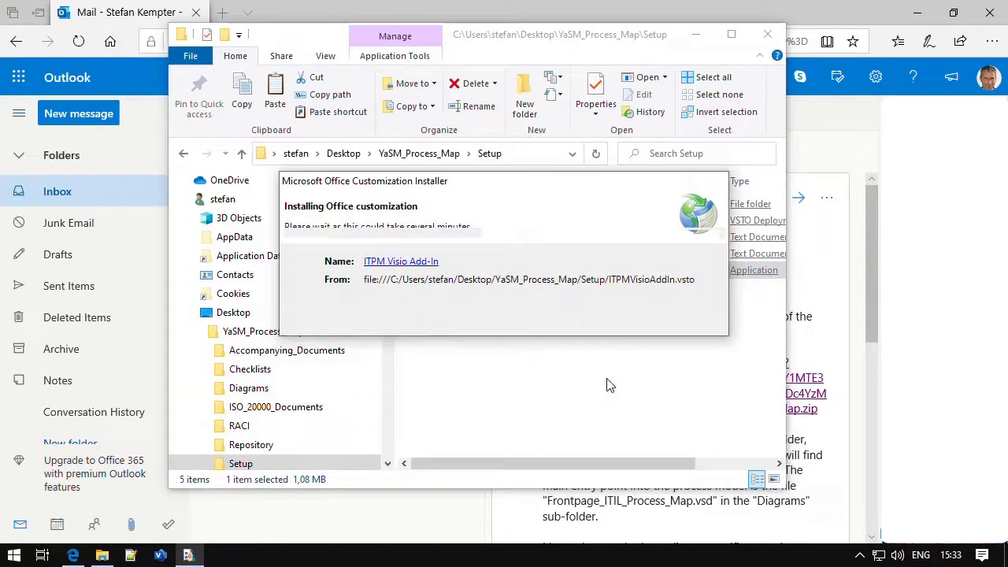
Close the finished add-in installer and open Resolve_incidents_and_service_requests.vsd from the Service_Lifecycle_Processes subfolder of Diagrams
click(669, 319)
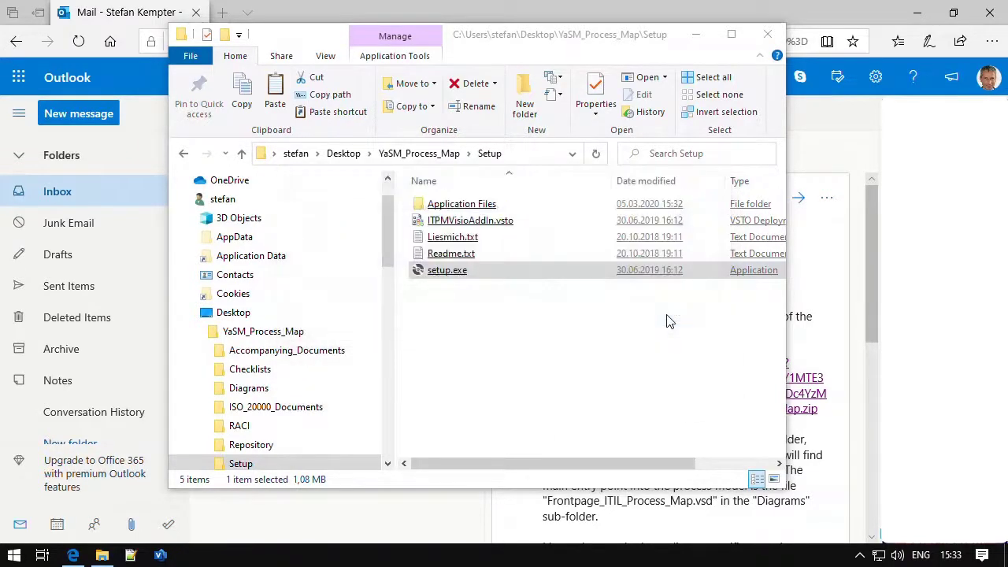
click(346, 390)
double_click(509, 225)
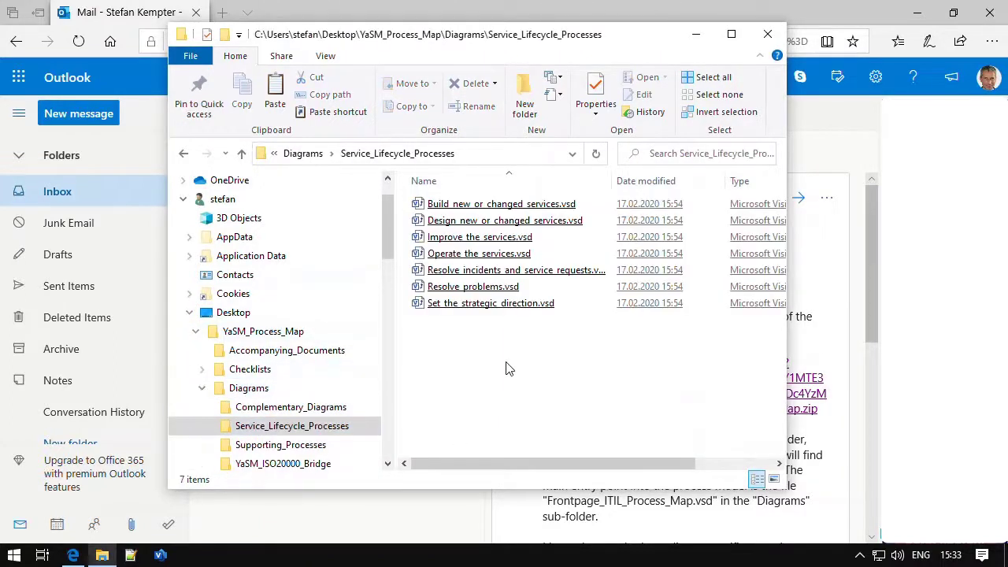
click(476, 275)
double_click(476, 278)
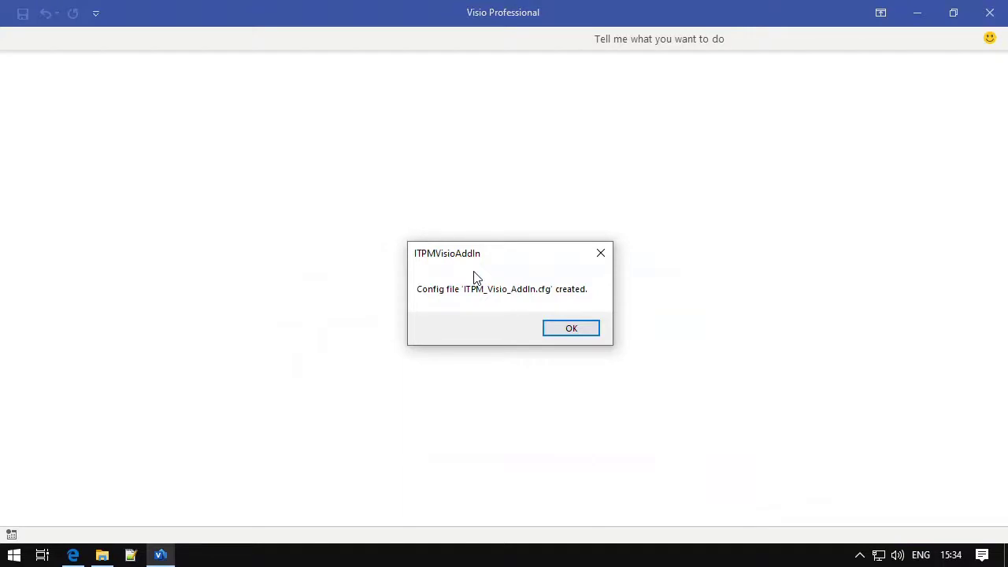
Set Repository_YaSM_Process_Map_EN.xls from the Repository folder of YaSM_Process_Map on the Desktop as the add-in's repository file
click(559, 333)
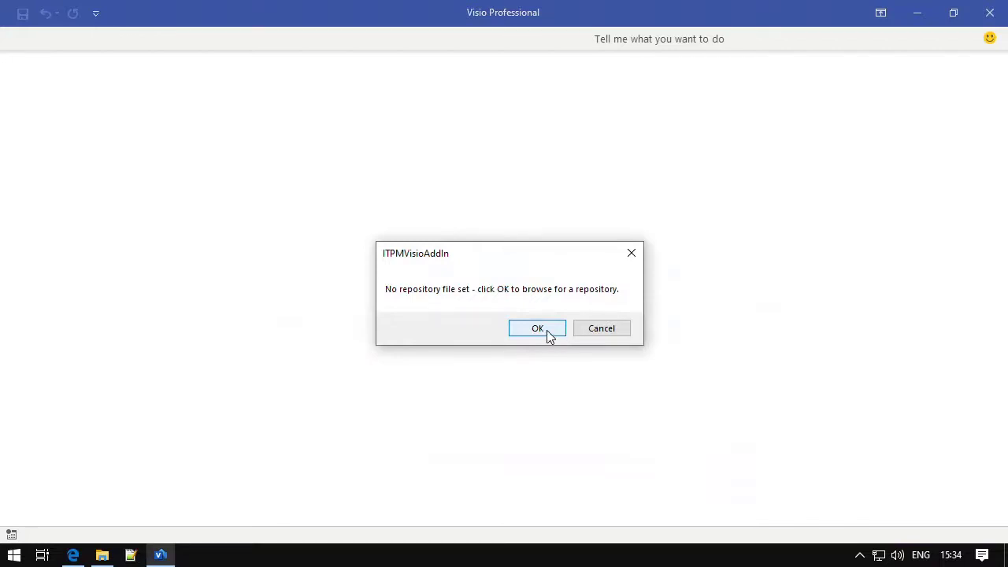
click(547, 335)
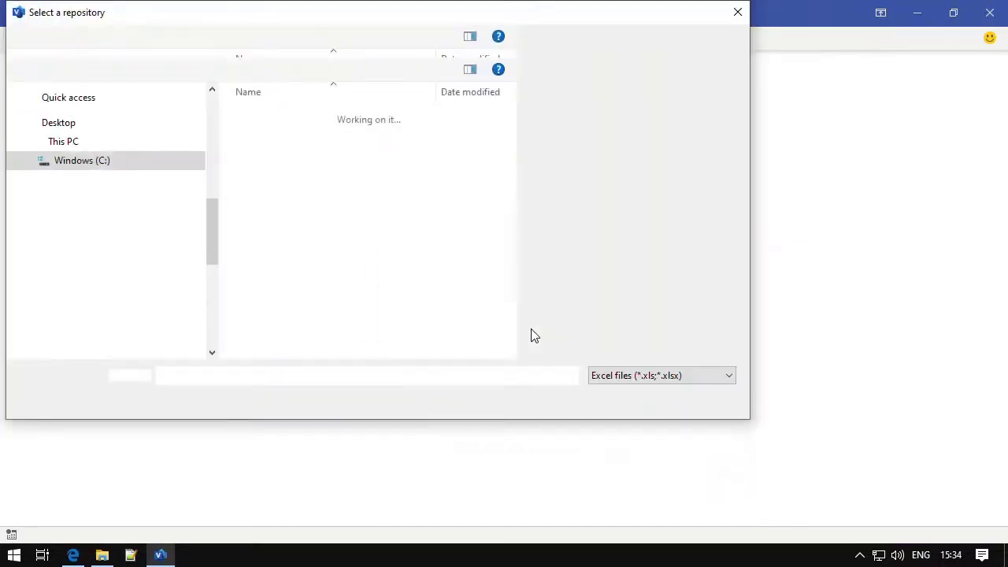
click(79, 244)
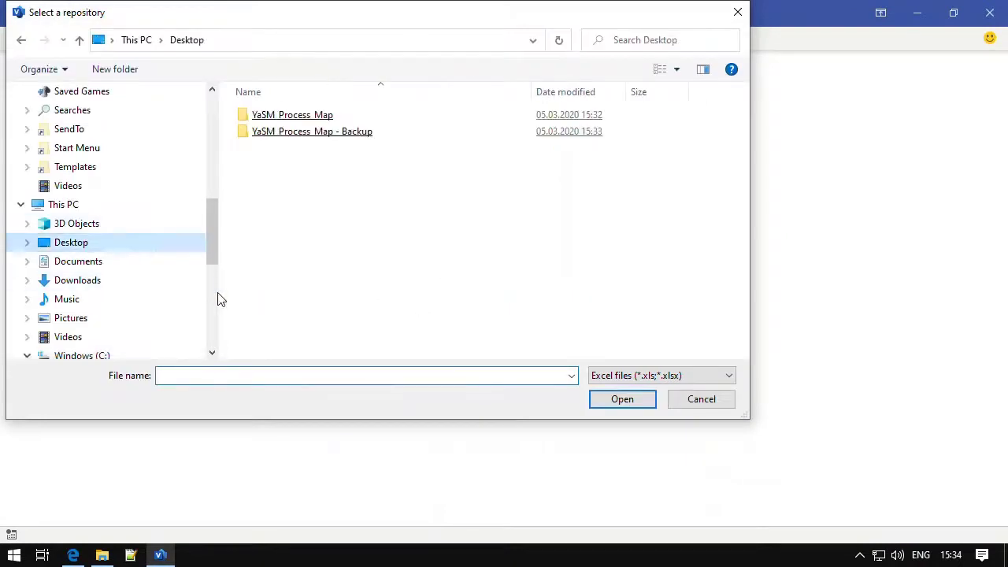
double_click(277, 115)
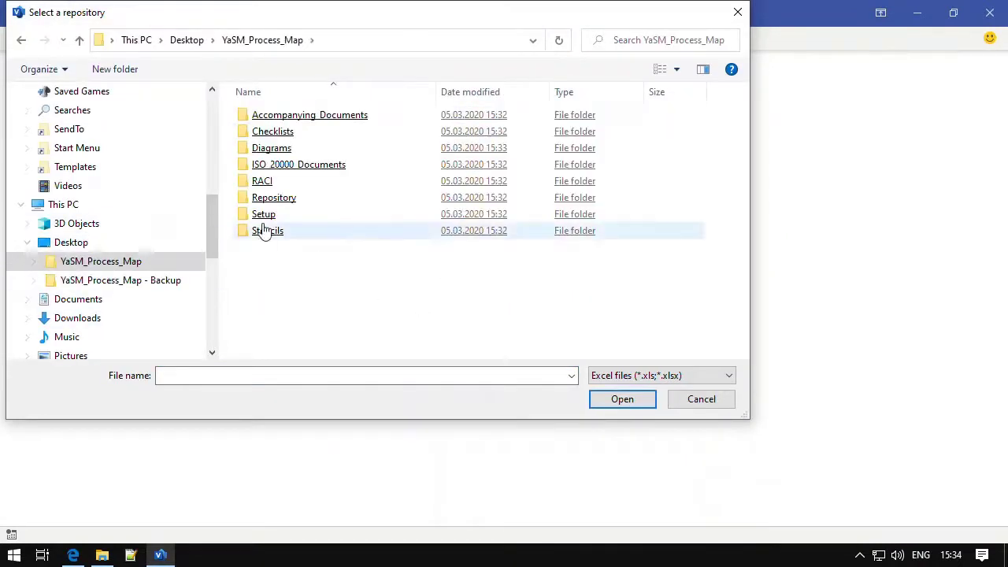
double_click(272, 198)
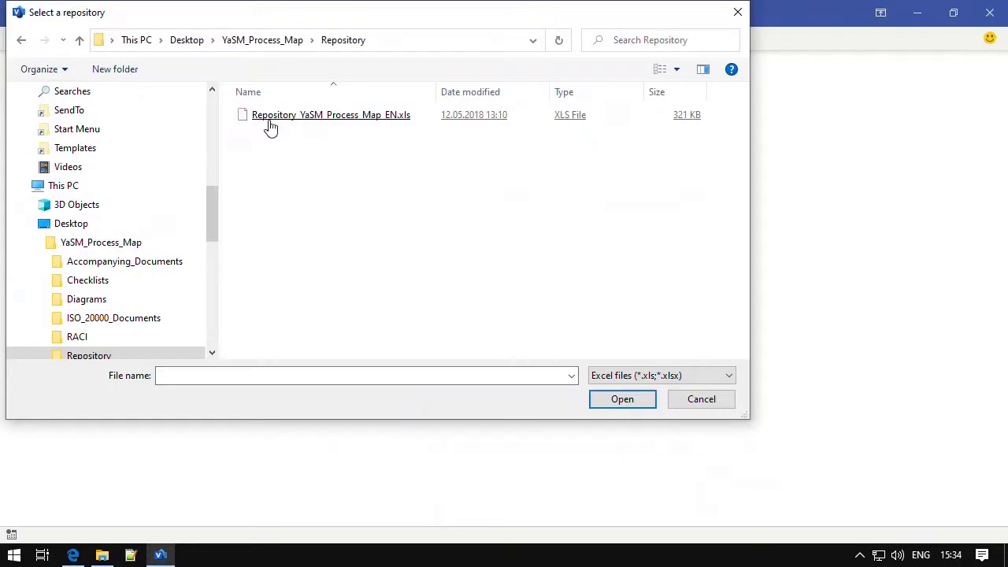
double_click(267, 118)
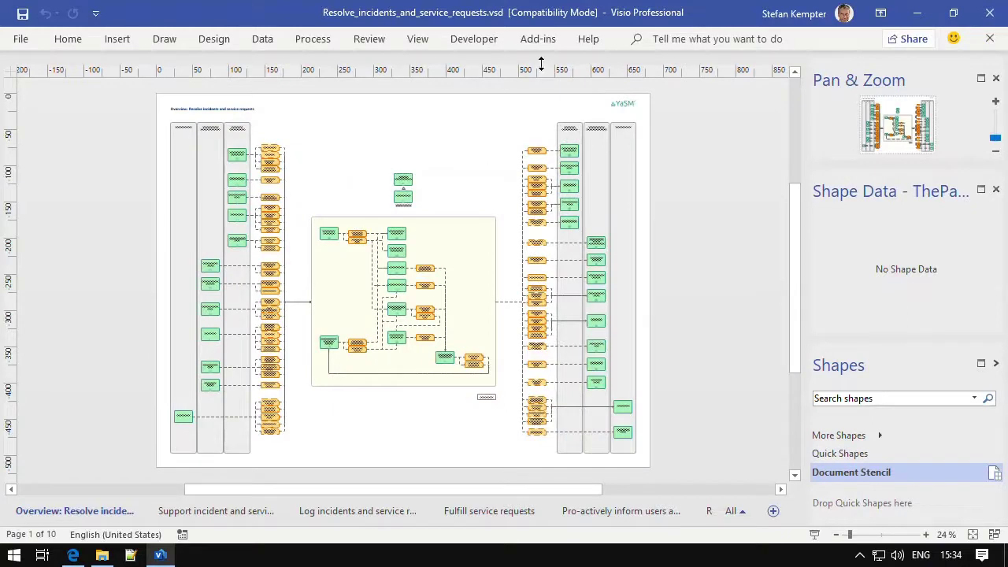
View the Repository Add-In commands and place a Process shape from the document stencil in the empty area beside "Pro-actively inform users and clients"
click(538, 38)
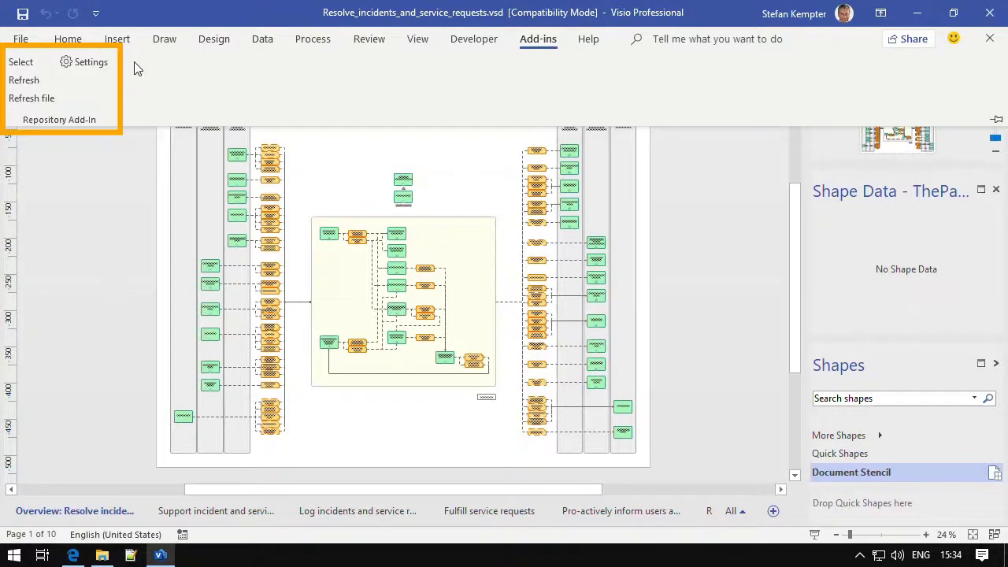
click(433, 247)
scroll(418, 263, up, 6)
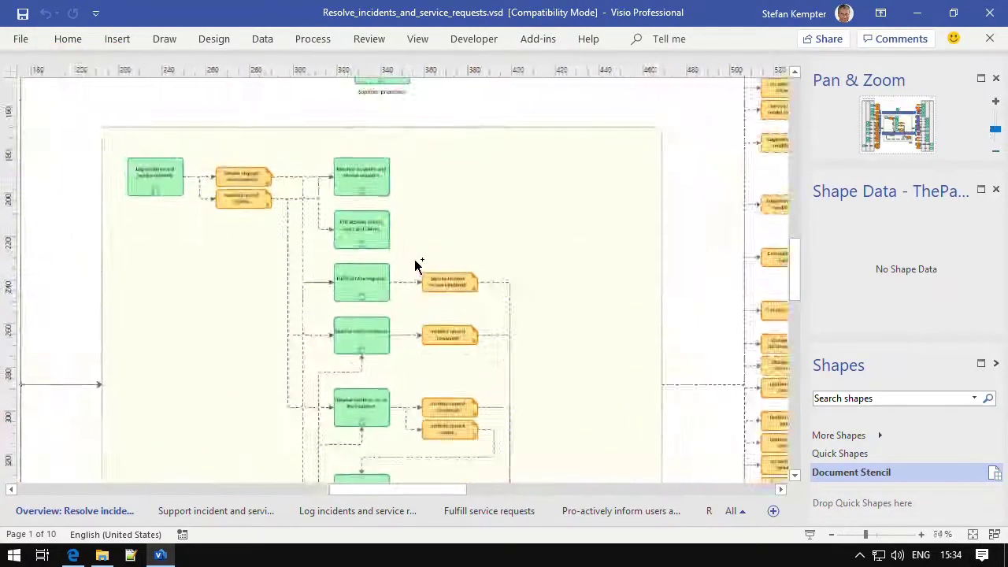
scroll(415, 259, up, 1)
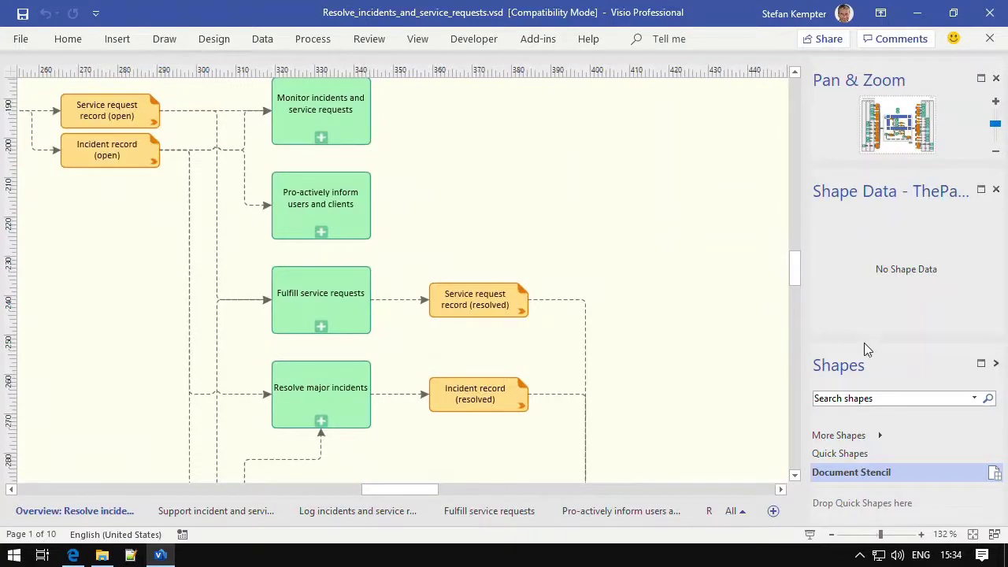
drag(865, 343, 858, 265)
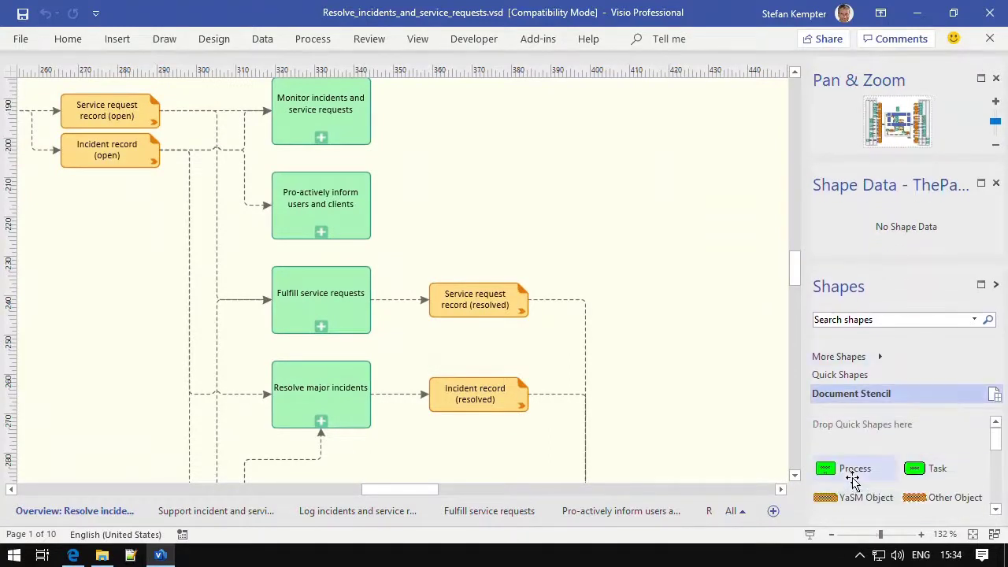
drag(853, 482, 531, 193)
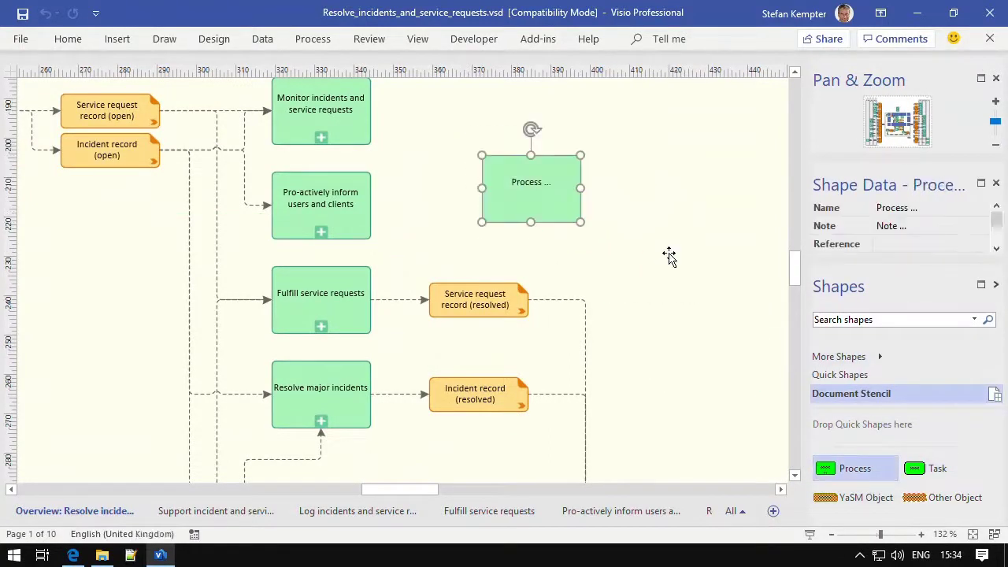
Assign the repository record "Pro-actively identify problems" to the new Process shape, filtering records by "problem", and enlarge the Shape Data display to show all fields
click(538, 39)
click(22, 65)
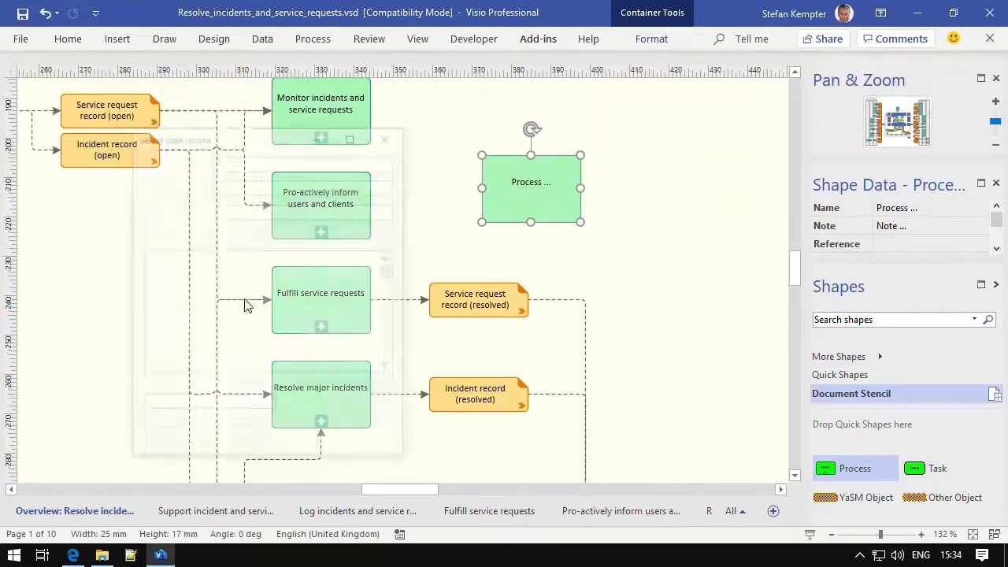
click(245, 376)
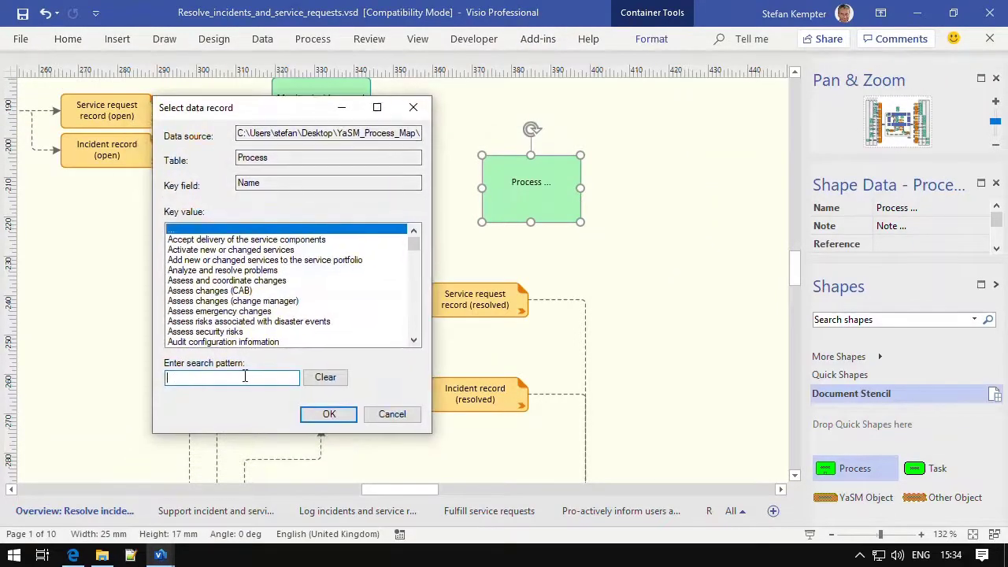
text(problem)
click(221, 260)
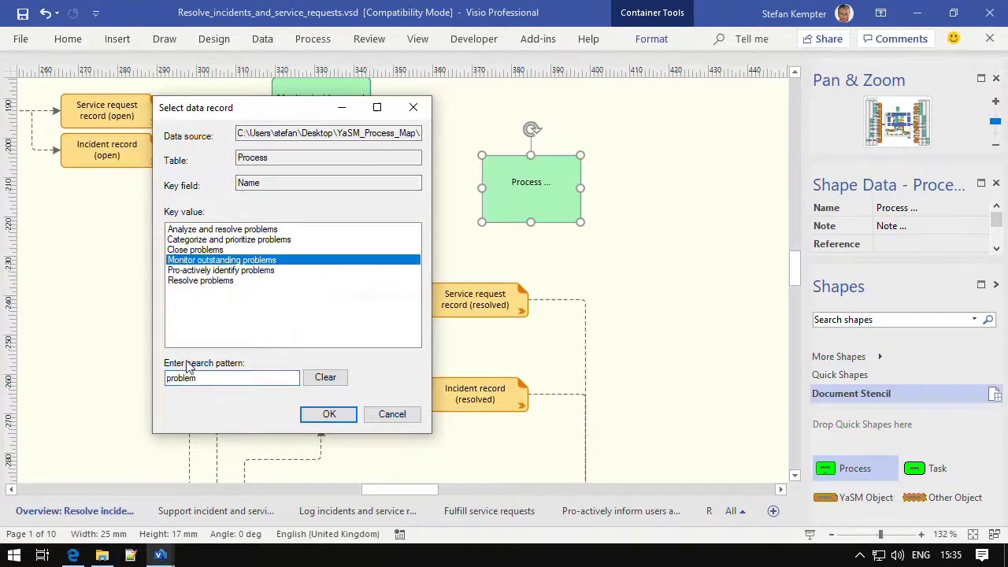
click(199, 270)
click(328, 415)
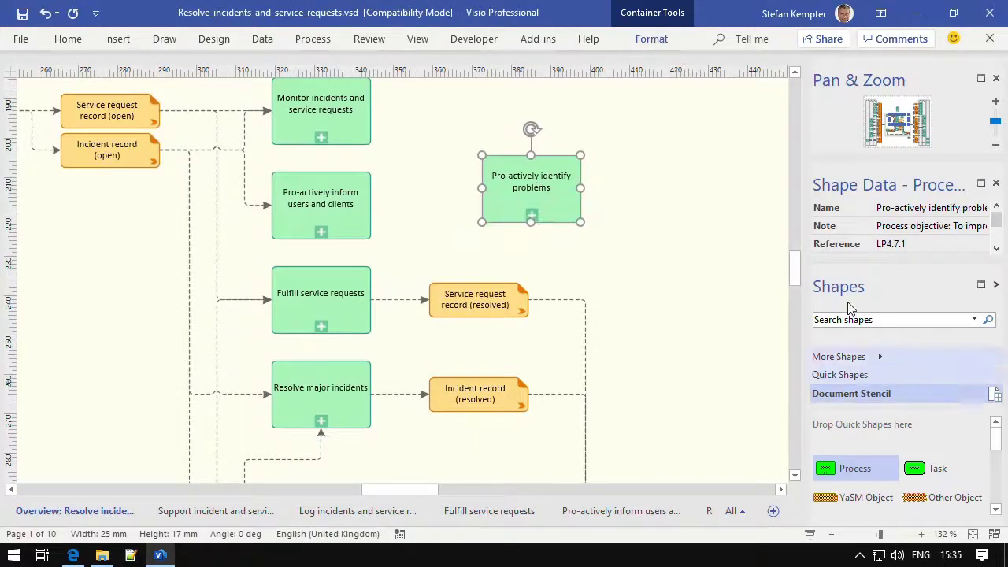
drag(834, 262, 824, 365)
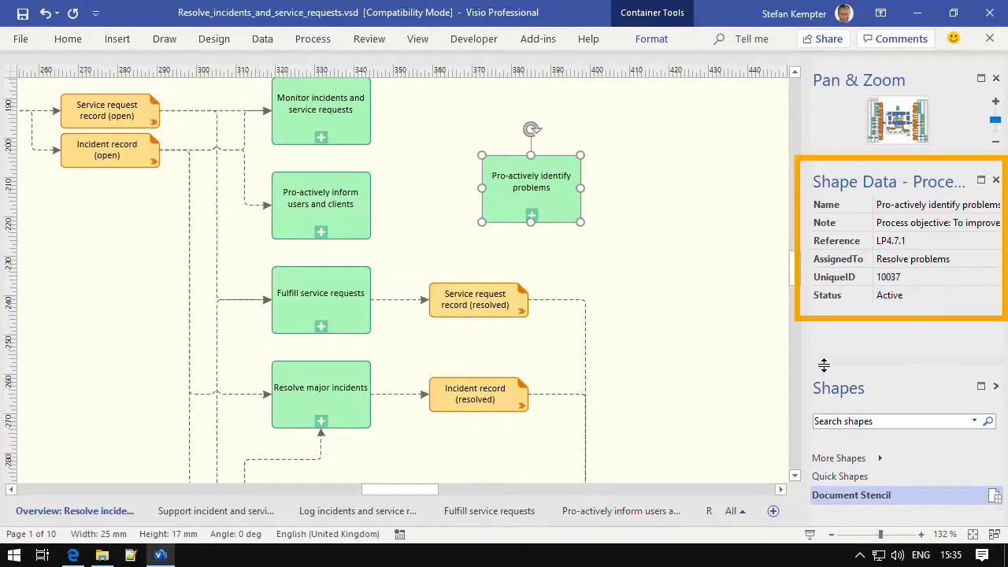